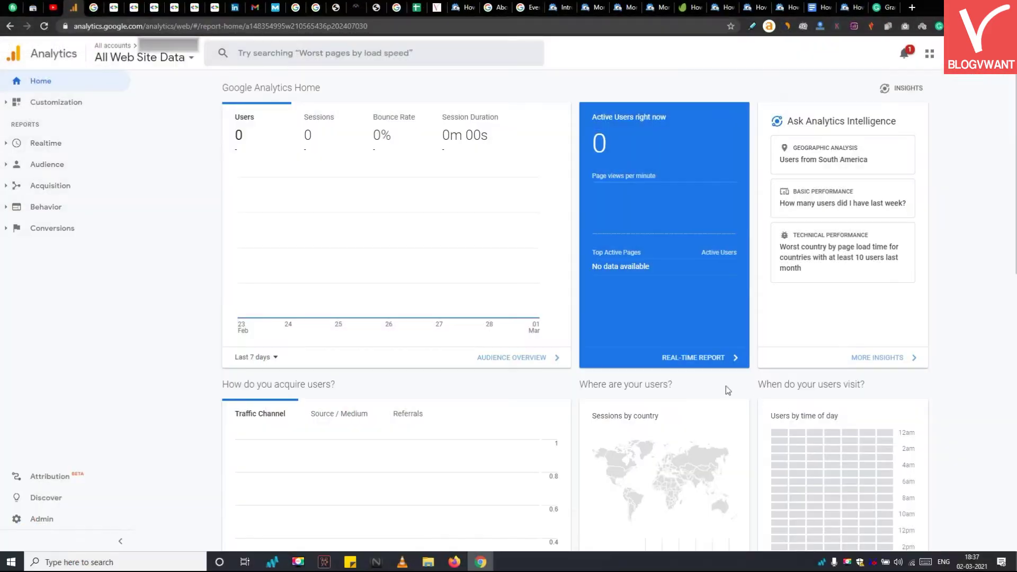
# From Admin, start a new property and place the cursor in the property name field.
pyautogui.click(54, 521)
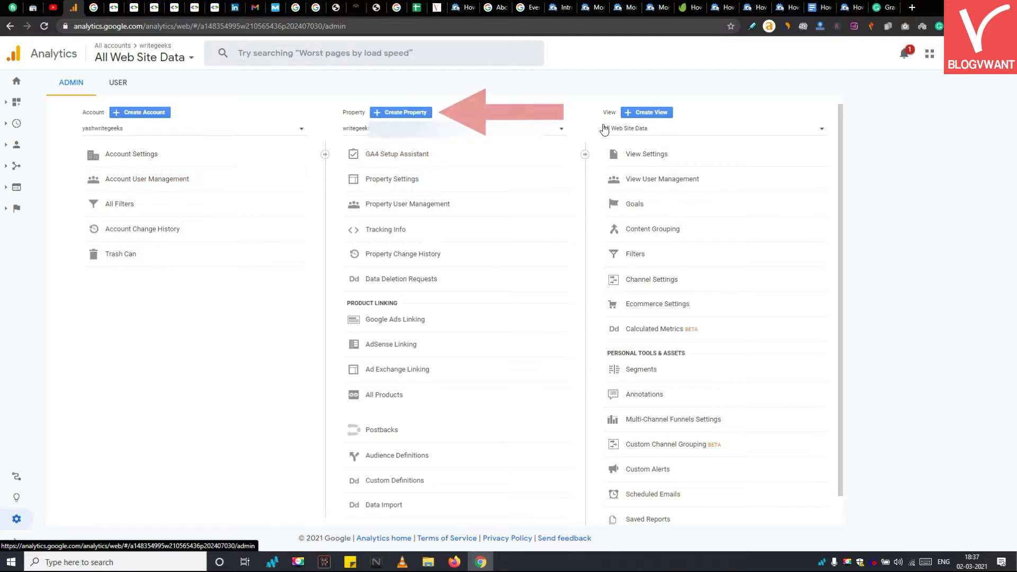
pyautogui.click(389, 114)
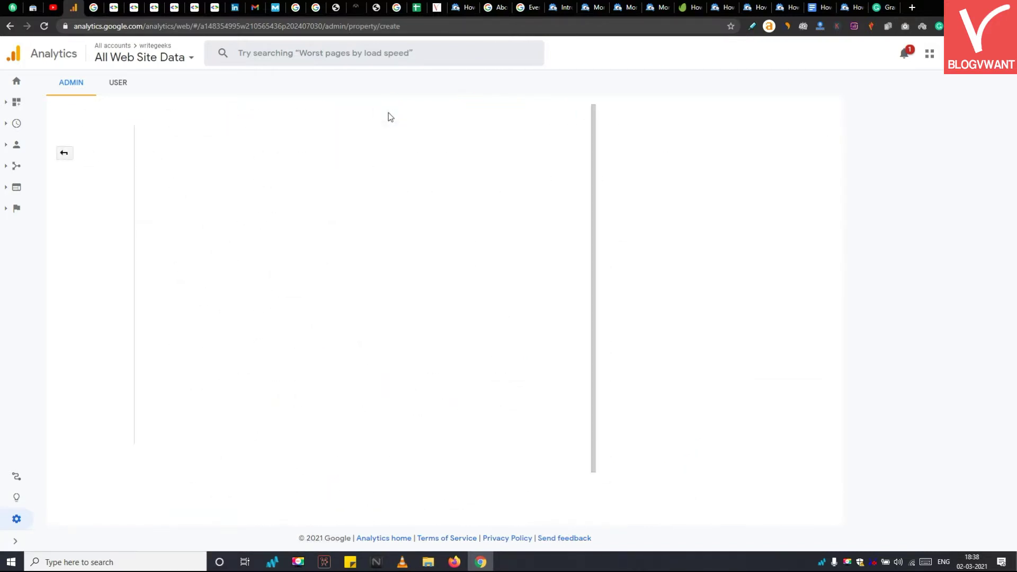
pyautogui.click(215, 275)
# Name the property BlogVwant and turn on Create a Universal Analytics property under advanced options.
pyautogui.write('BlogVwanrt')
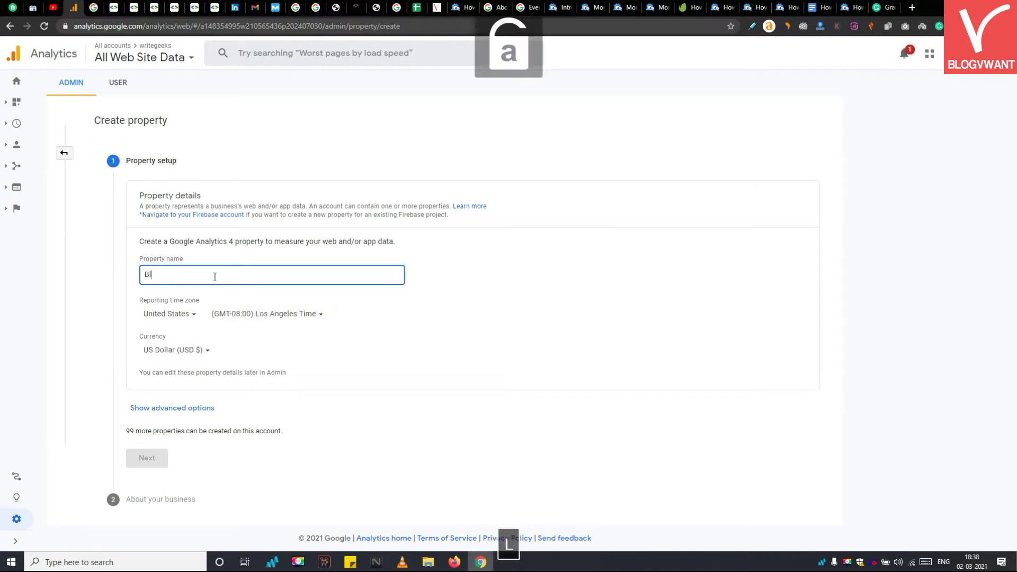
pyautogui.press('BackSpace')
pyautogui.press('BackSpace')
pyautogui.write('t')
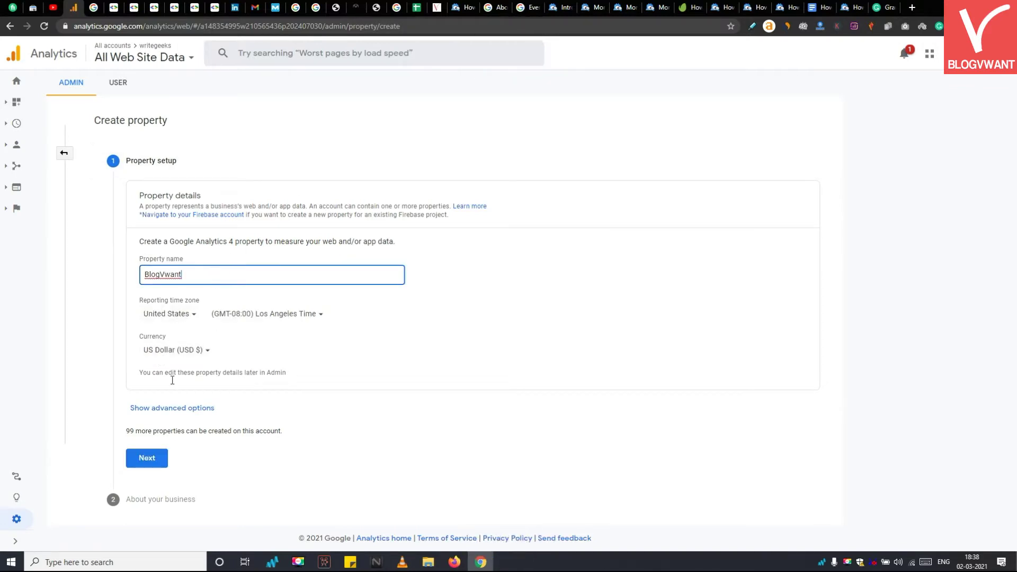
pyautogui.click(150, 409)
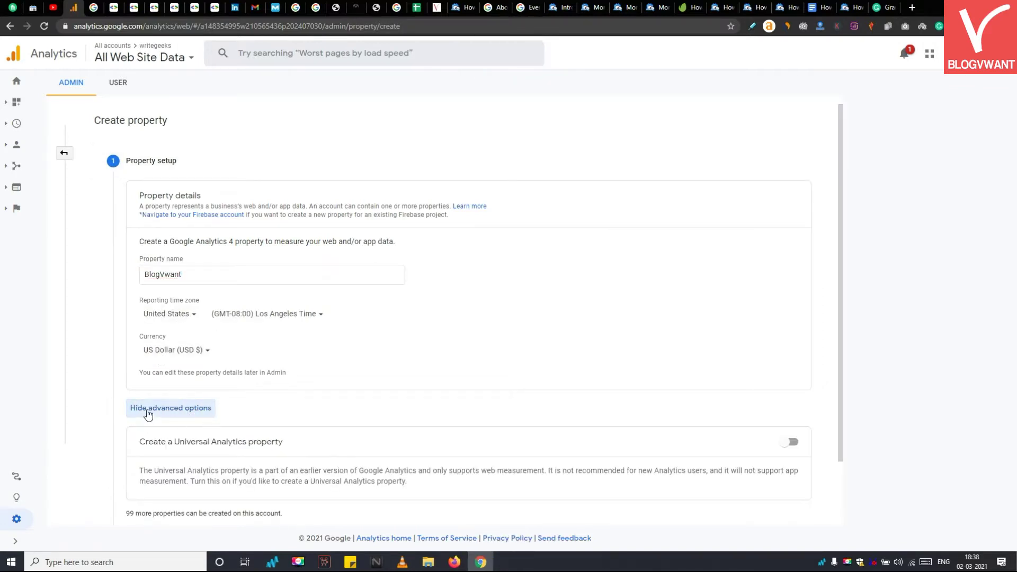
pyautogui.scroll(-2, 148, 415)
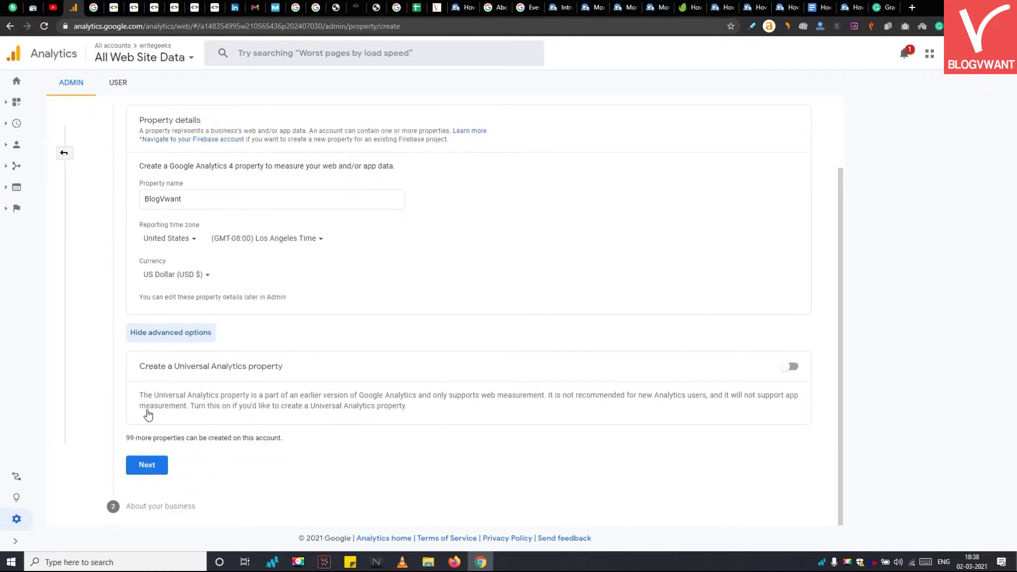
pyautogui.click(789, 366)
pyautogui.tripleClick(274, 371)
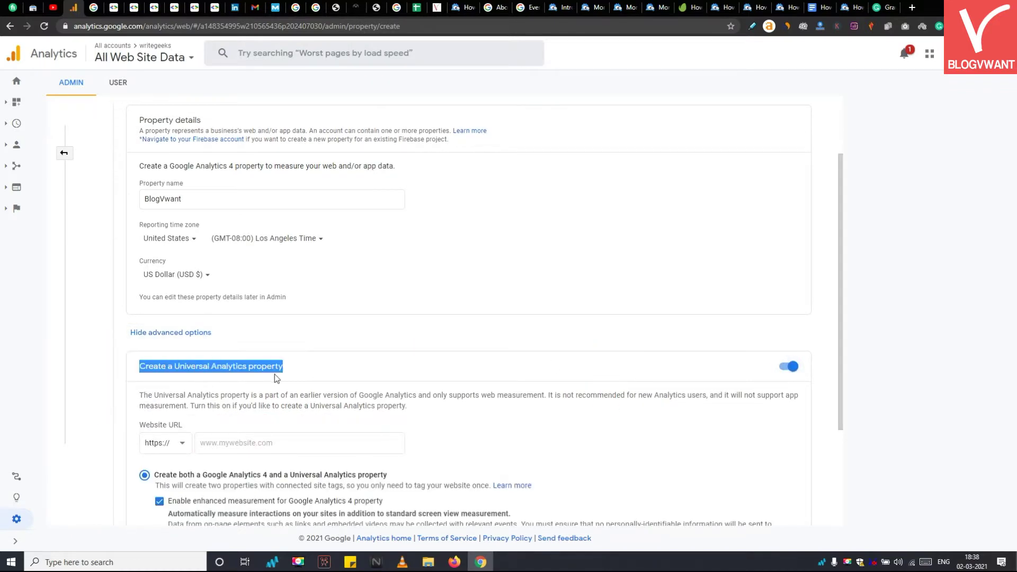
pyautogui.scroll(-1, 231, 380)
pyautogui.scroll(-1, 217, 355)
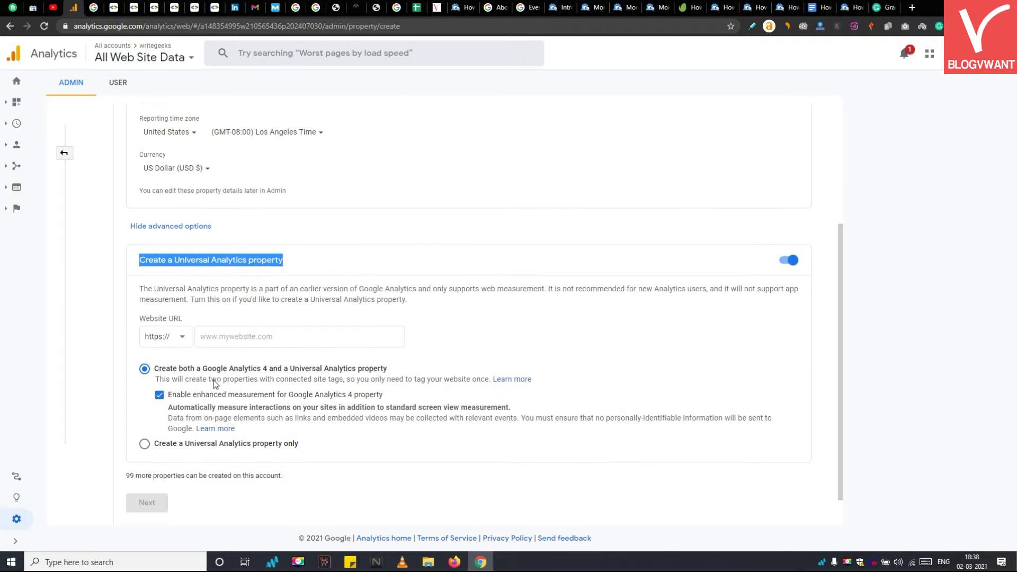
pyautogui.click(268, 337)
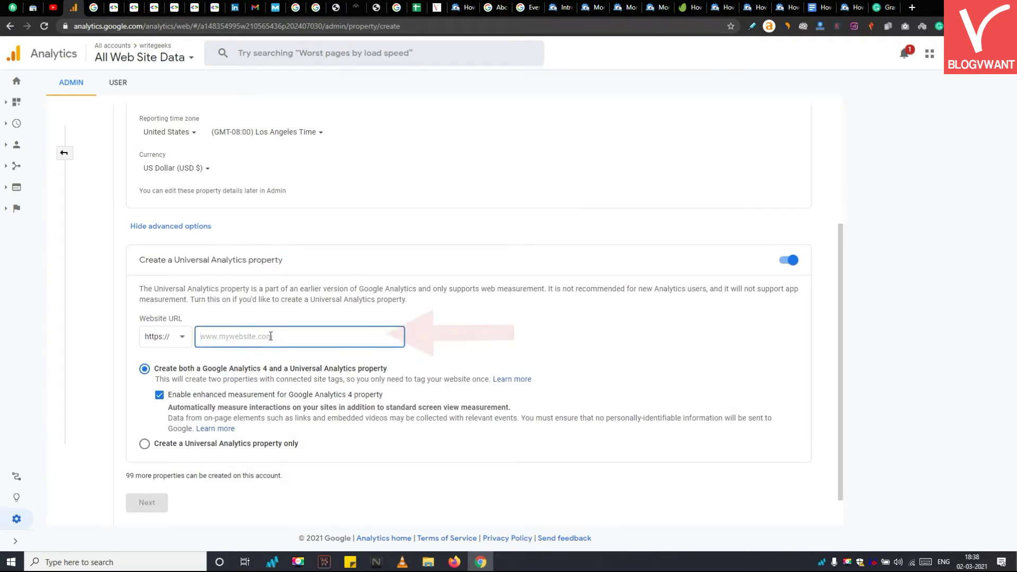
pyautogui.rightClick(269, 337)
pyautogui.click(286, 411)
pyautogui.press('BackSpace')
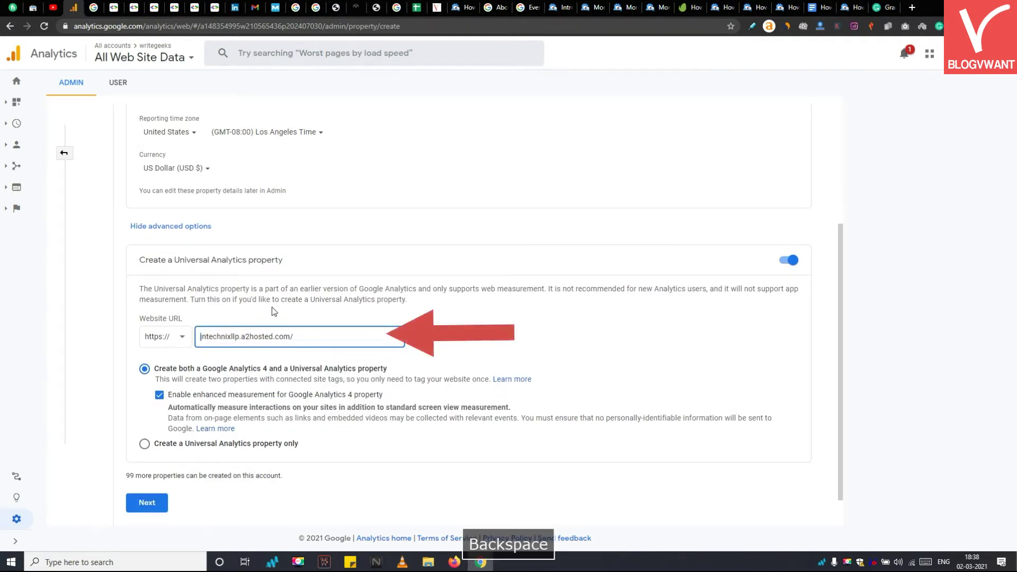
pyautogui.click(158, 500)
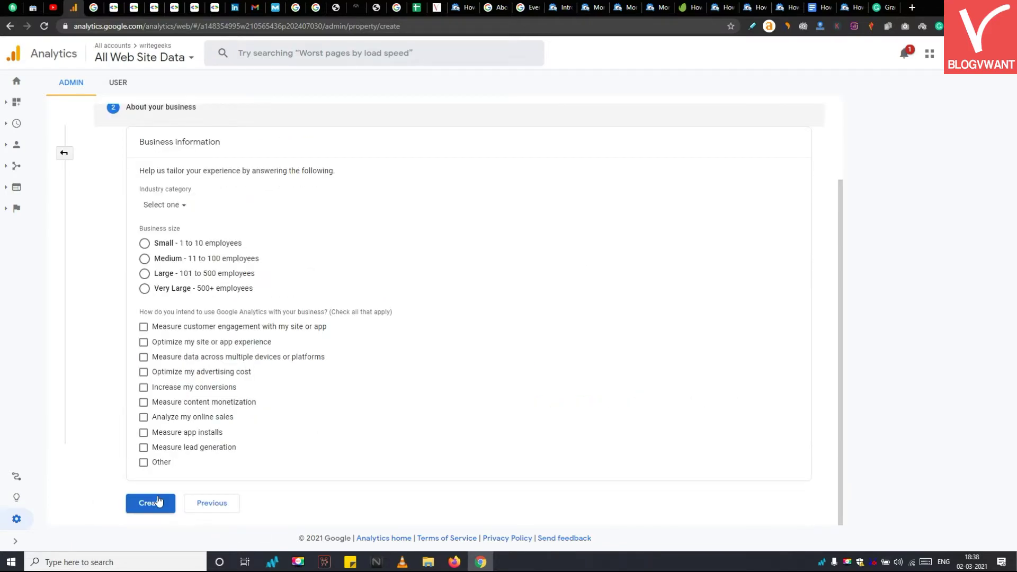
# Create the BlogVwant property from the About your business step.
pyautogui.click(164, 274)
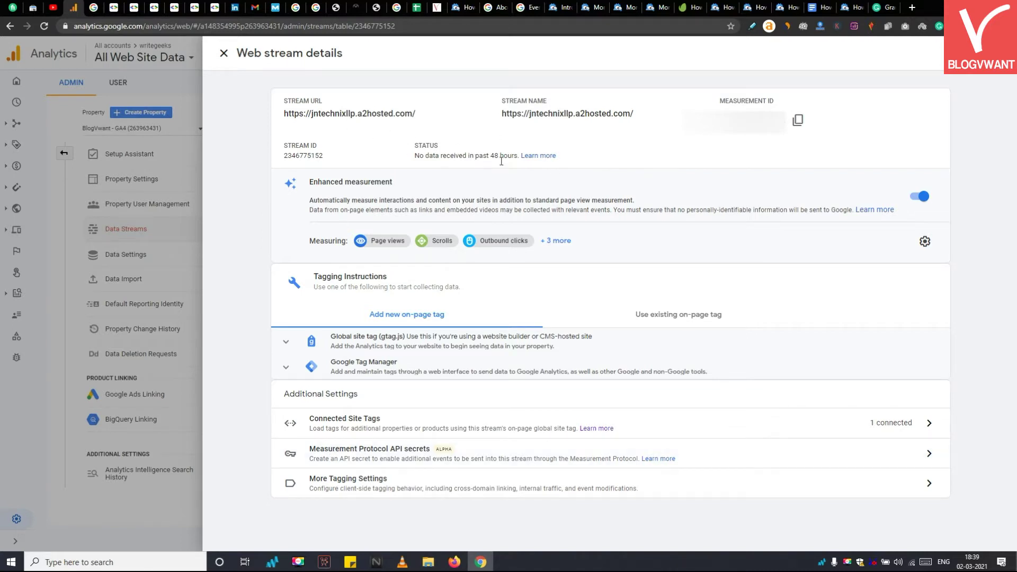
# Expand Global site tag (gtag.js) and select the whole tracking code snippet from its first line.
pyautogui.click(371, 355)
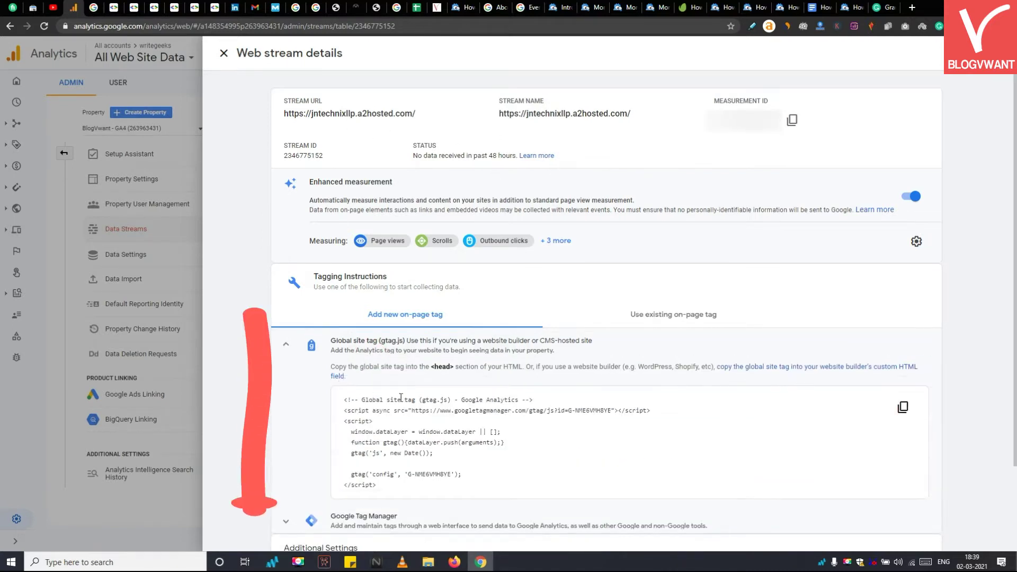
pyautogui.scroll(-1, 365, 350)
pyautogui.moveTo(343, 346)
pyautogui.mouseDown()
pyautogui.moveTo(561, 391)
pyautogui.moveTo(630, 431)
pyautogui.mouseUp()
pyautogui.click(467, 405)
pyautogui.moveTo(466, 422); pyautogui.dragTo(345, 346)
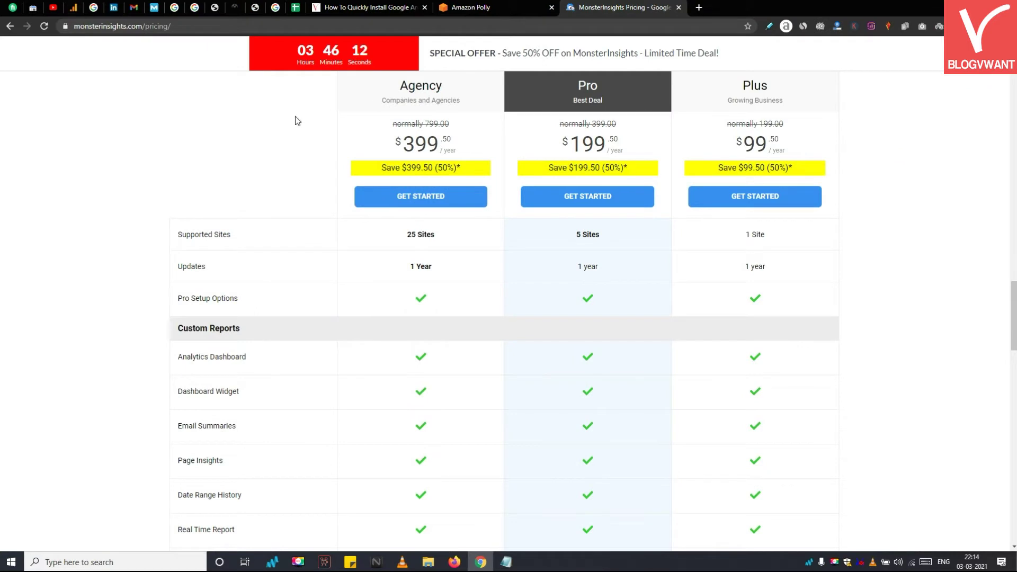
pyautogui.moveTo(440, 87); pyautogui.dragTo(931, 198)
pyautogui.click(907, 160)
pyautogui.scroll(-1, 907, 159)
pyautogui.scroll(-1, 908, 159)
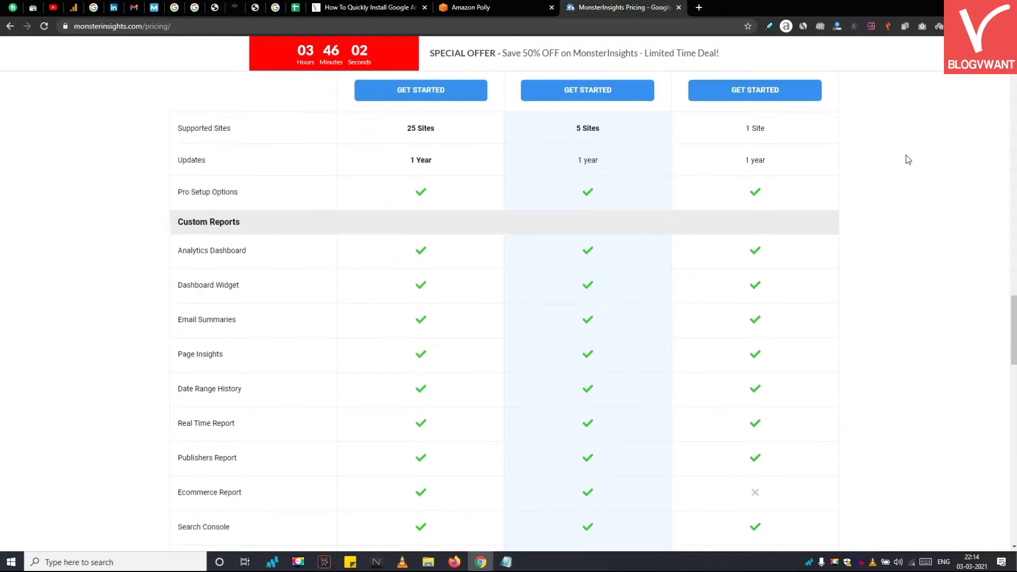
pyautogui.scroll(-2, 907, 159)
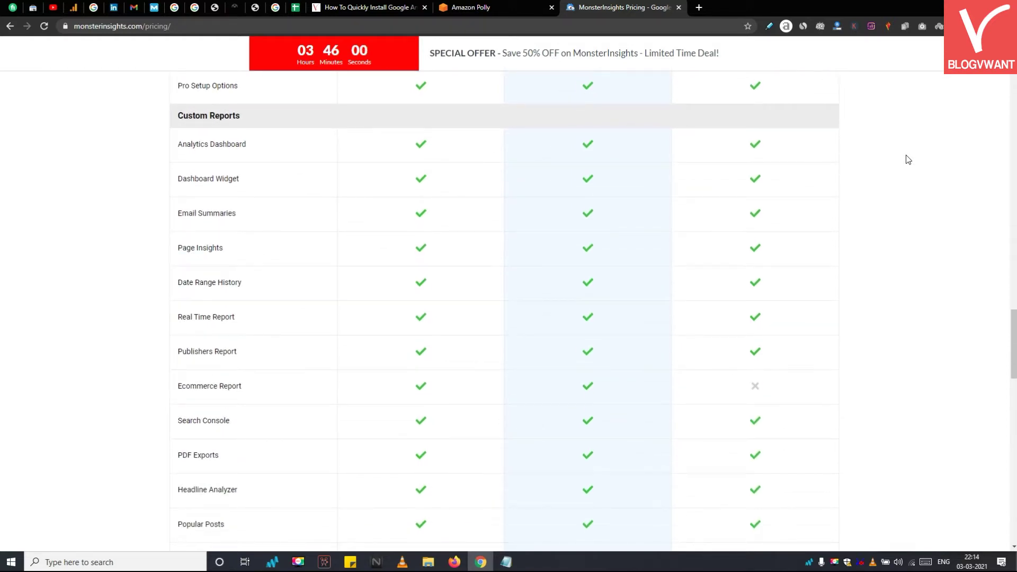
pyautogui.scroll(-1, 907, 160)
pyautogui.scroll(-1, 908, 160)
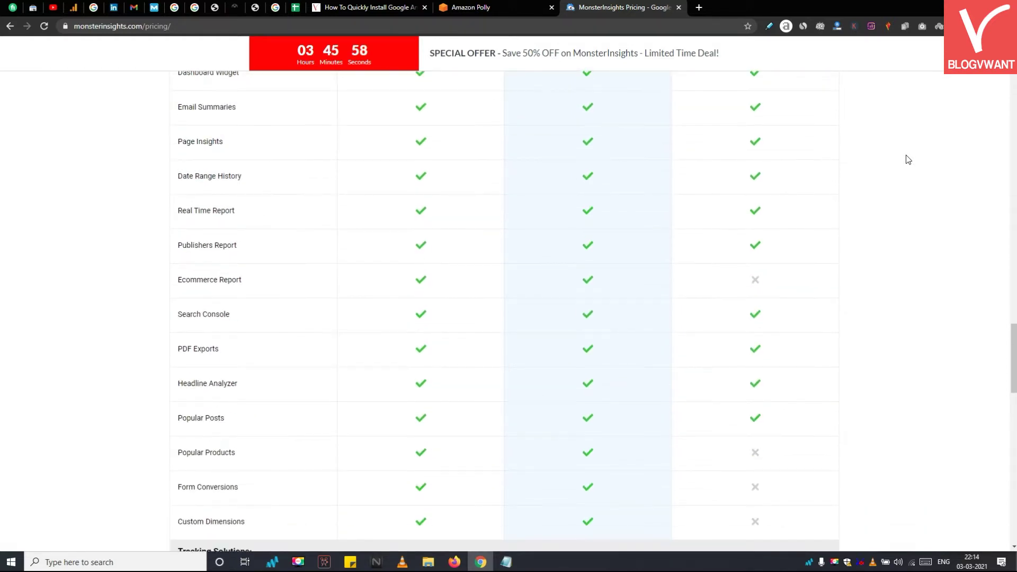
pyautogui.scroll(-1, 908, 160)
pyautogui.scroll(-1, 907, 159)
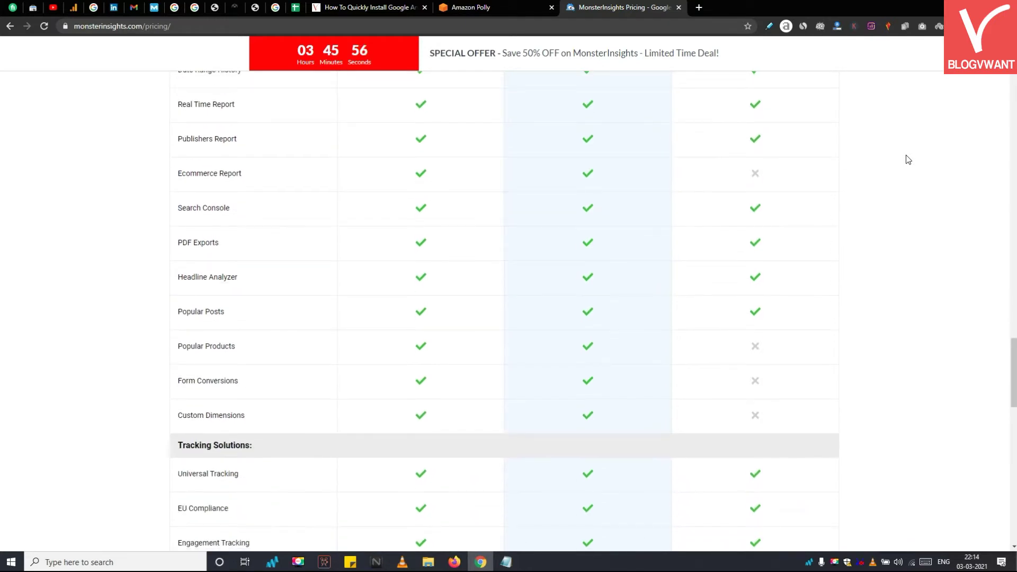
pyautogui.scroll(-1, 907, 160)
pyautogui.scroll(-1, 908, 159)
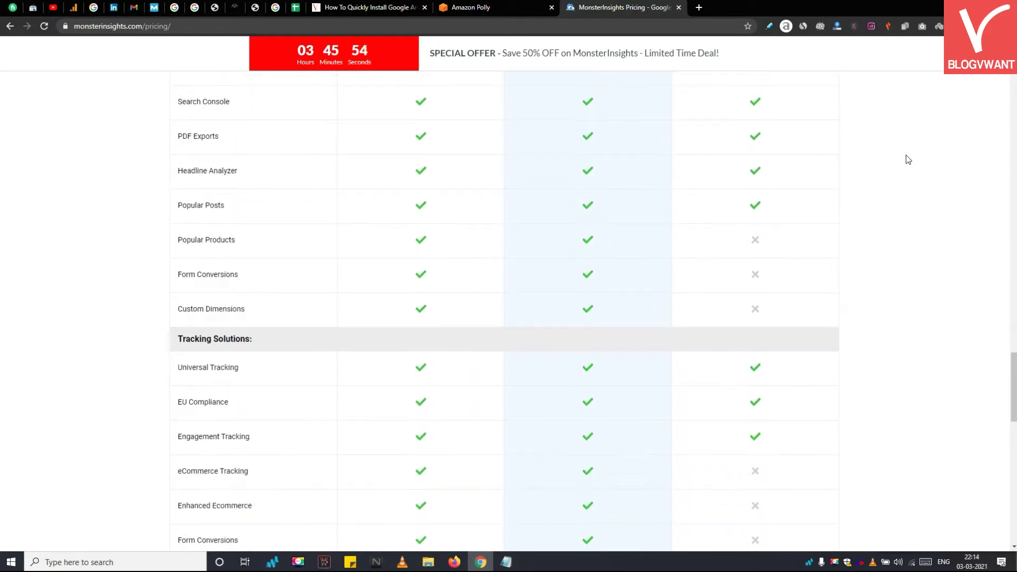
pyautogui.scroll(-1, 908, 159)
pyautogui.scroll(-1, 907, 159)
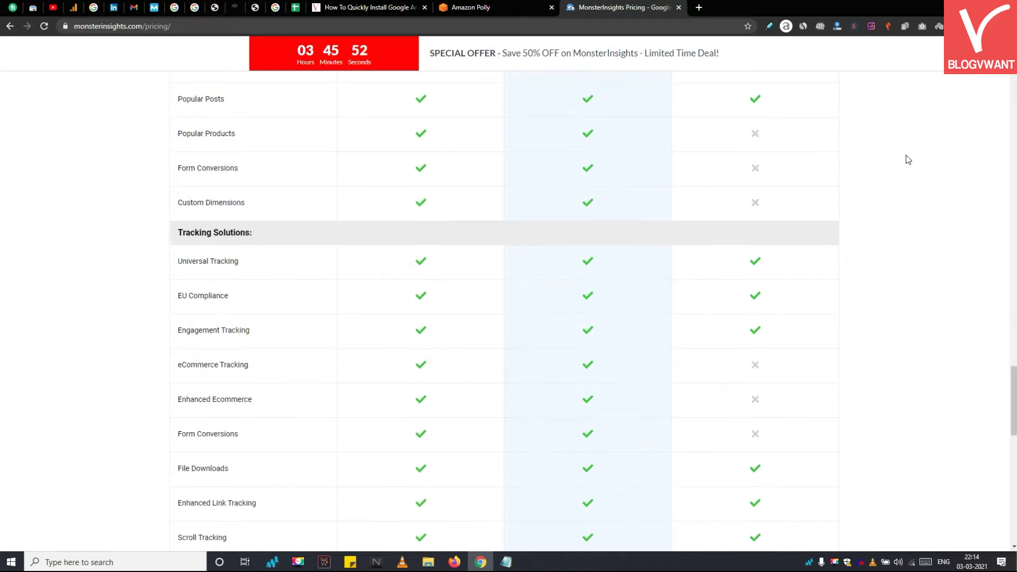
pyautogui.scroll(-1, 907, 160)
pyautogui.scroll(-1, 908, 160)
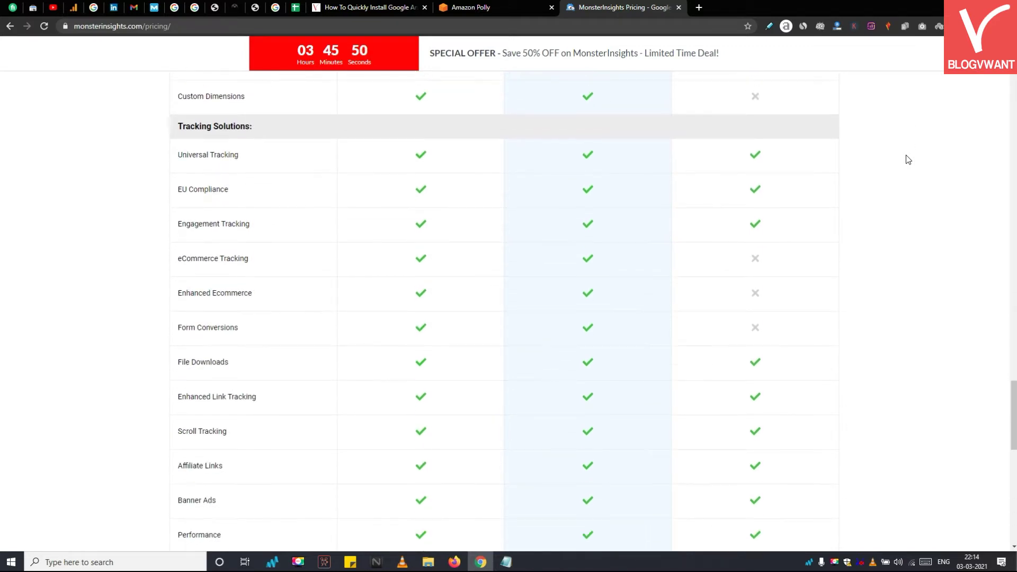
pyautogui.scroll(-1, 907, 160)
pyautogui.scroll(-3, 906, 158)
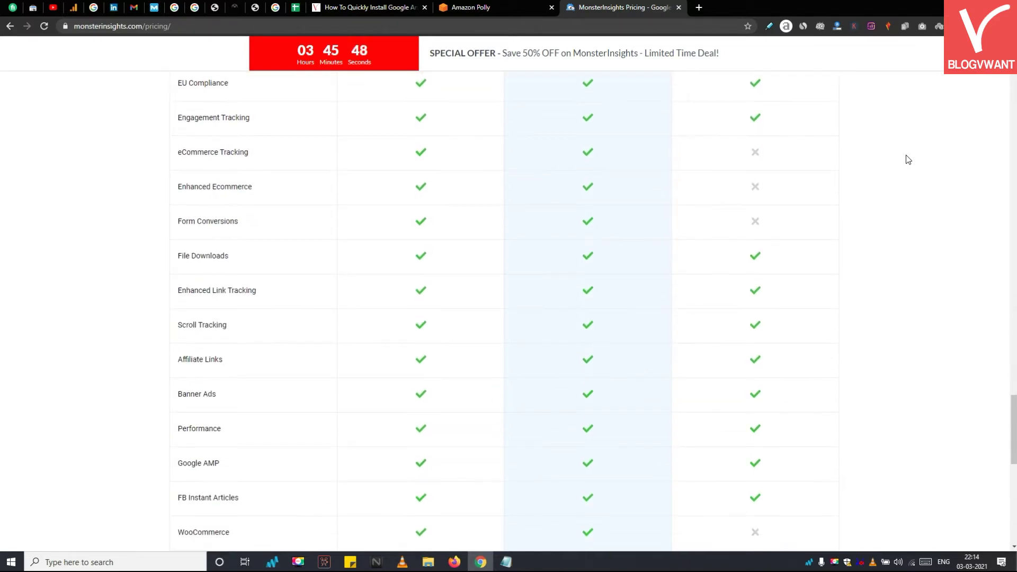
pyautogui.scroll(-2, 907, 159)
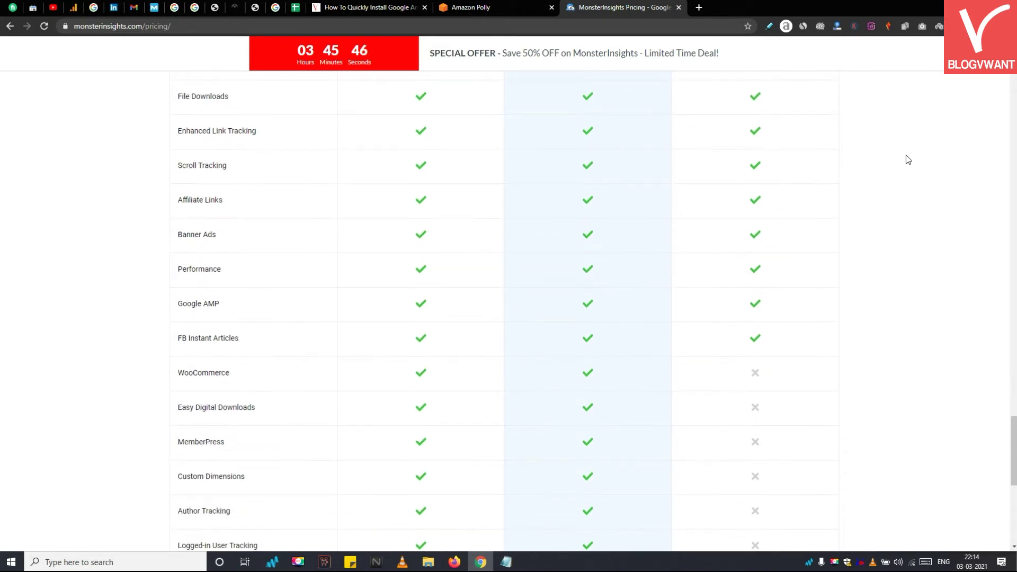
pyautogui.scroll(-1, 908, 159)
pyautogui.scroll(-1, 908, 160)
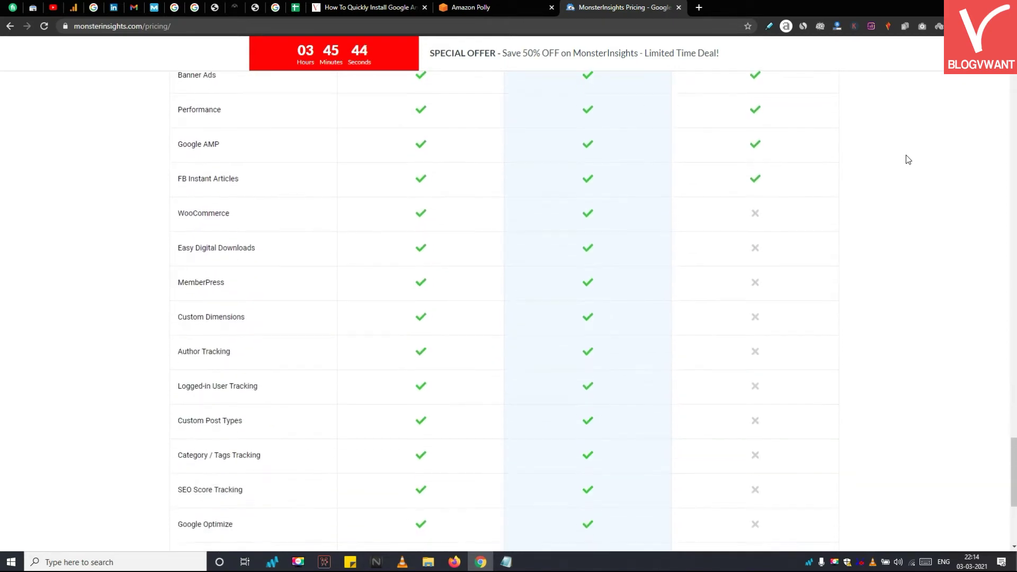
pyautogui.scroll(-2, 908, 160)
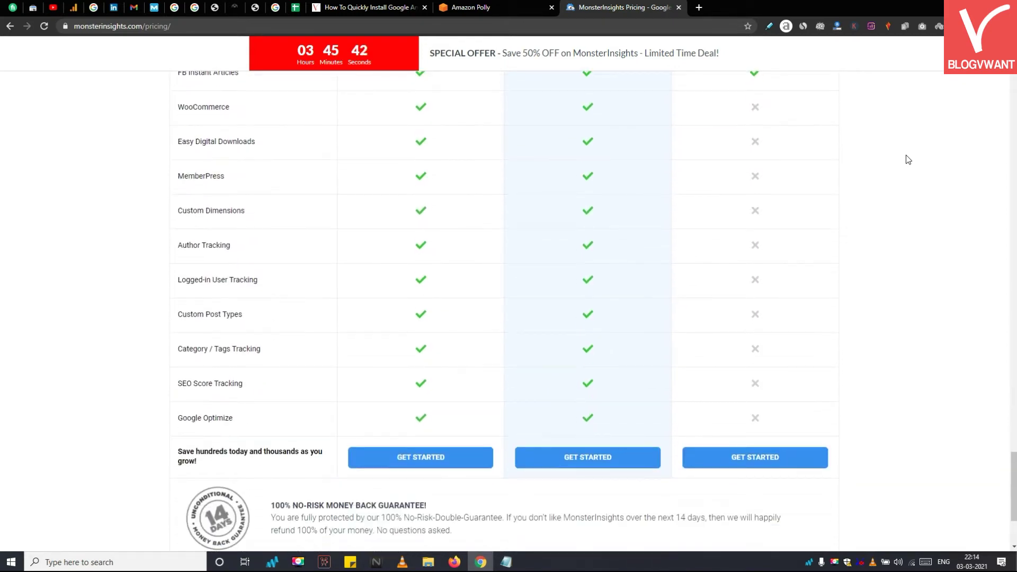
pyautogui.scroll(-3, 908, 159)
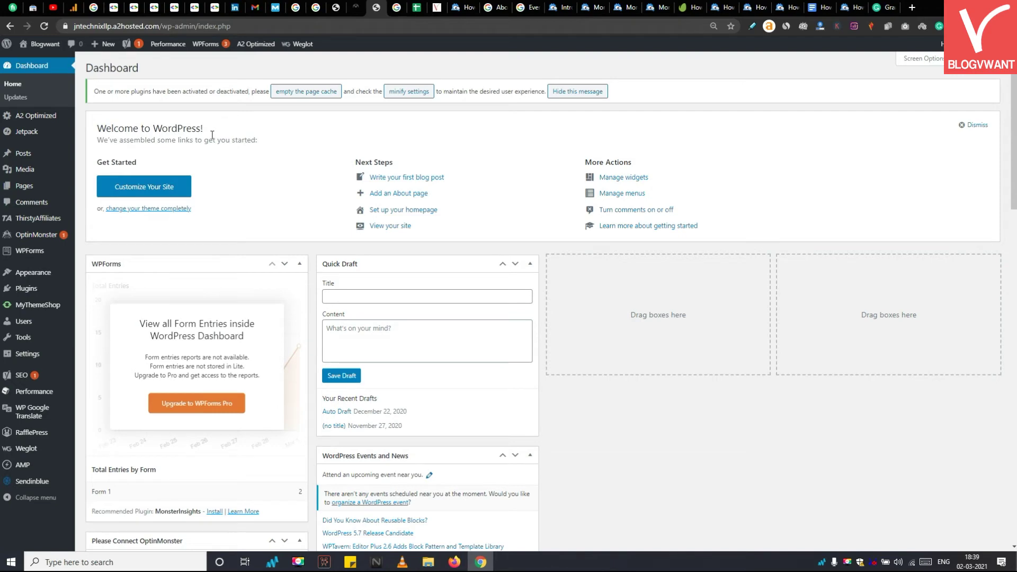
# Upload monsterinsights.zip via Plugins > Add New > Upload Plugin, install it and activate it.
pyautogui.click(132, 292)
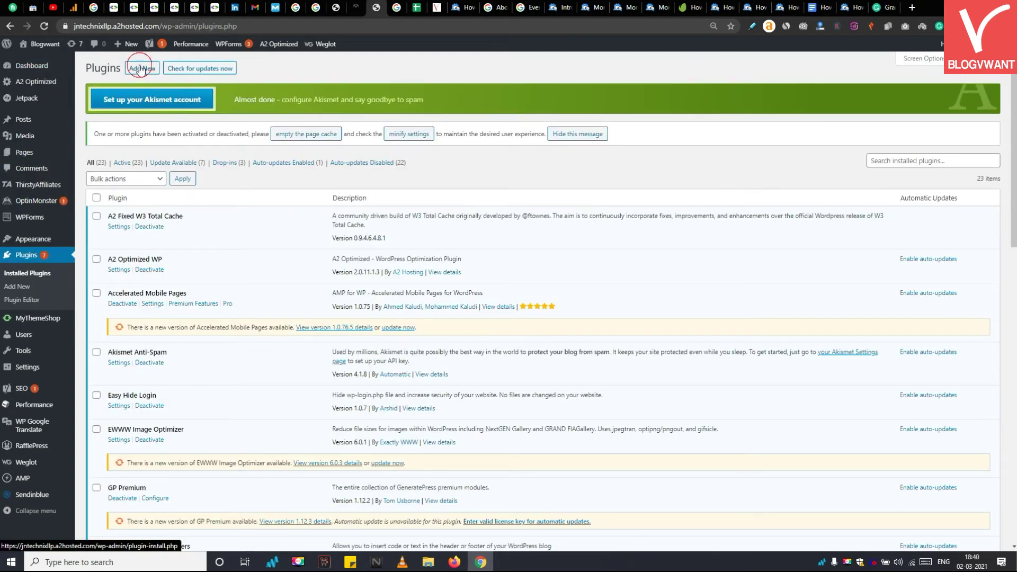
pyautogui.click(140, 68)
pyautogui.click(172, 69)
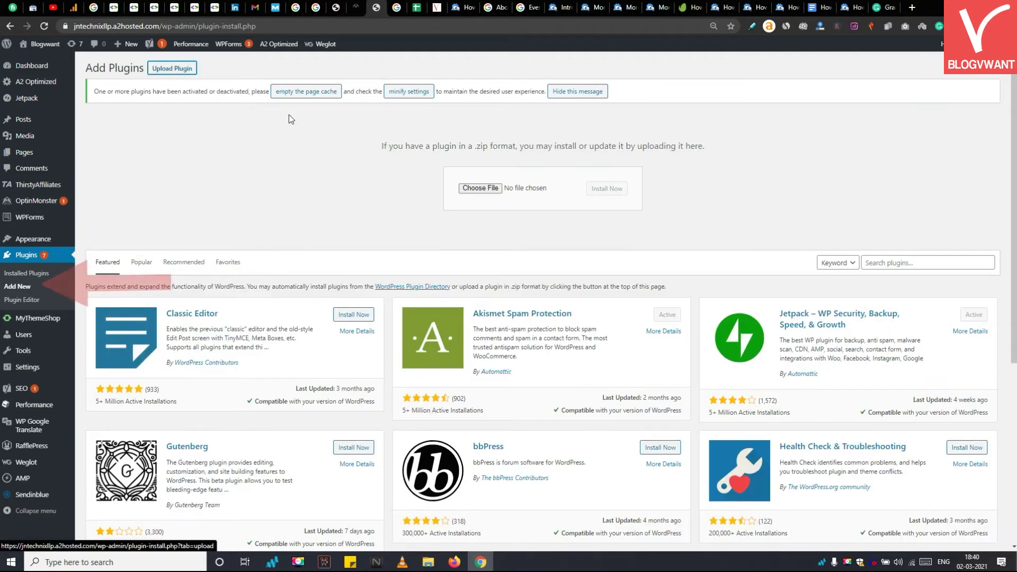
pyautogui.click(484, 189)
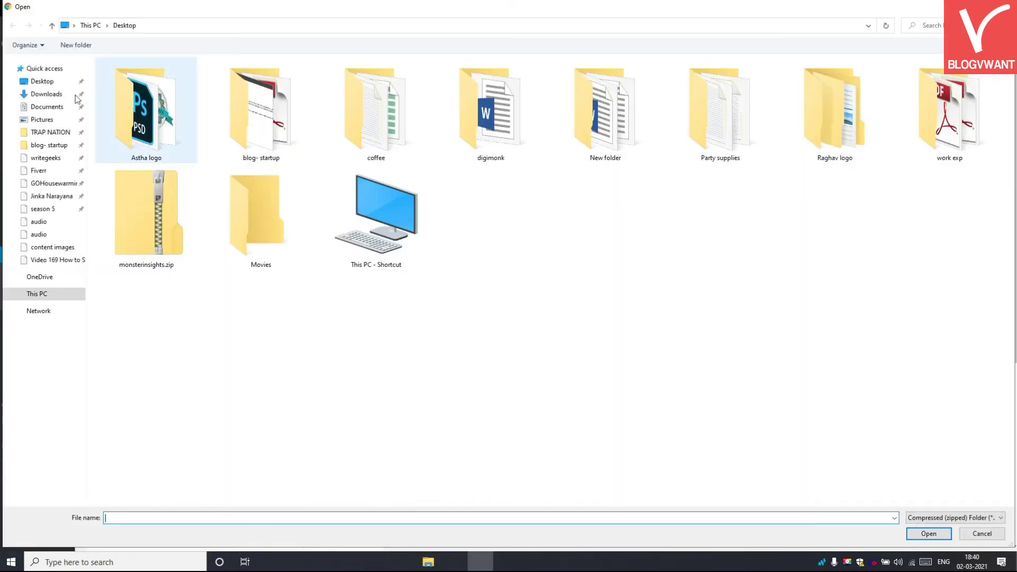
pyautogui.doubleClick(171, 213)
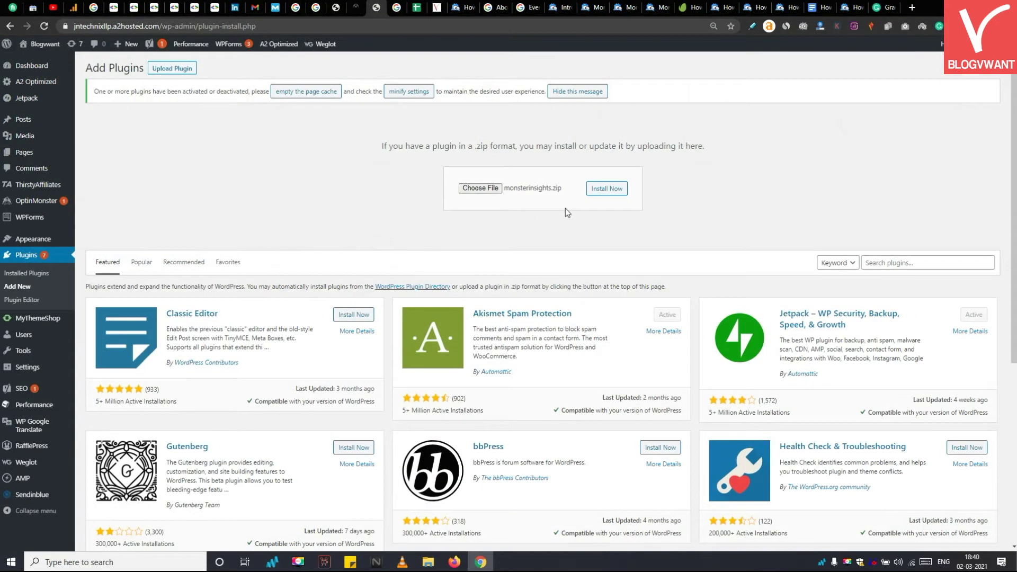
pyautogui.click(617, 197)
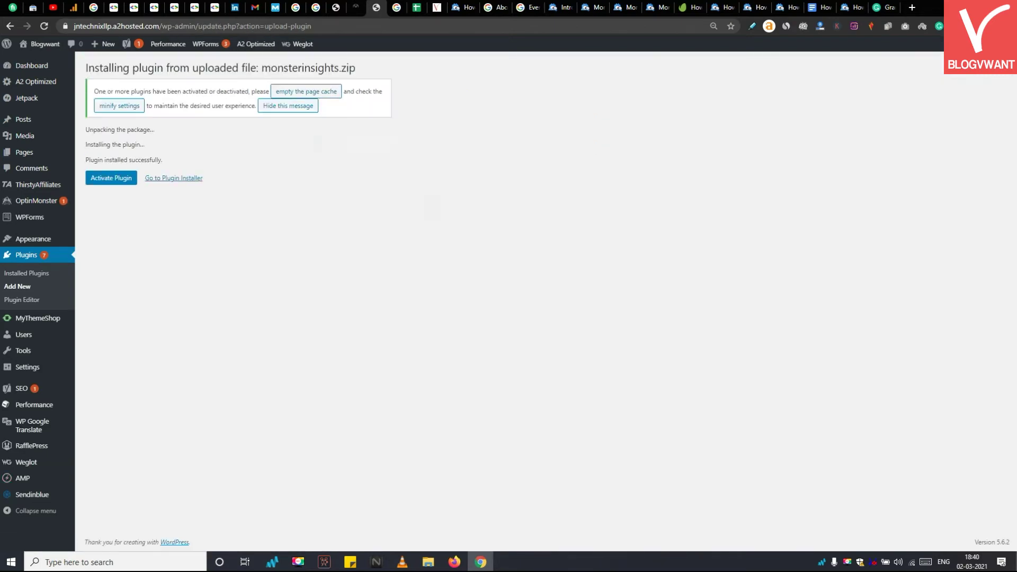
pyautogui.click(112, 183)
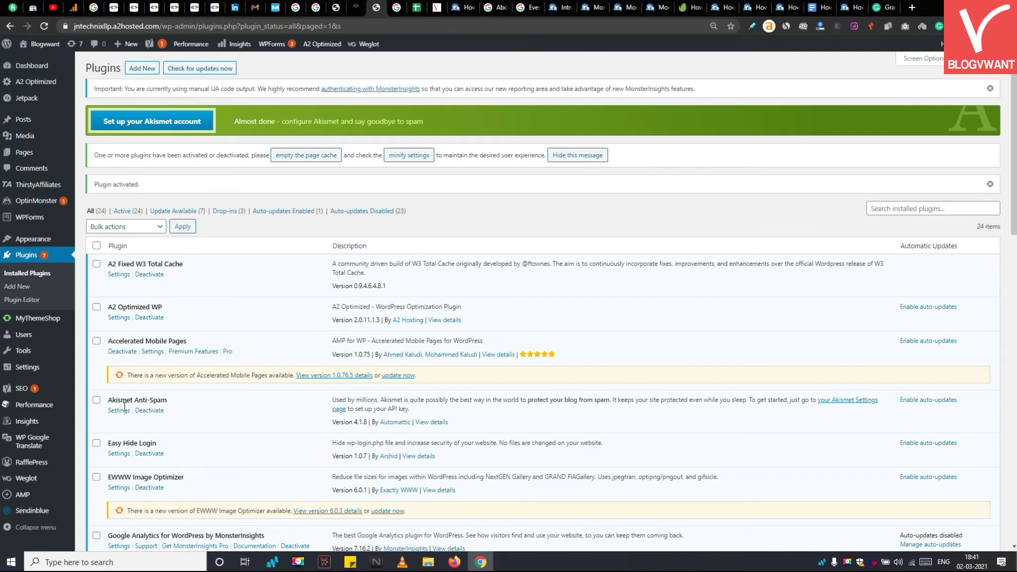
# Go to Insights > Settings and choose Connect MonsterInsights.
pyautogui.moveTo(41, 424)
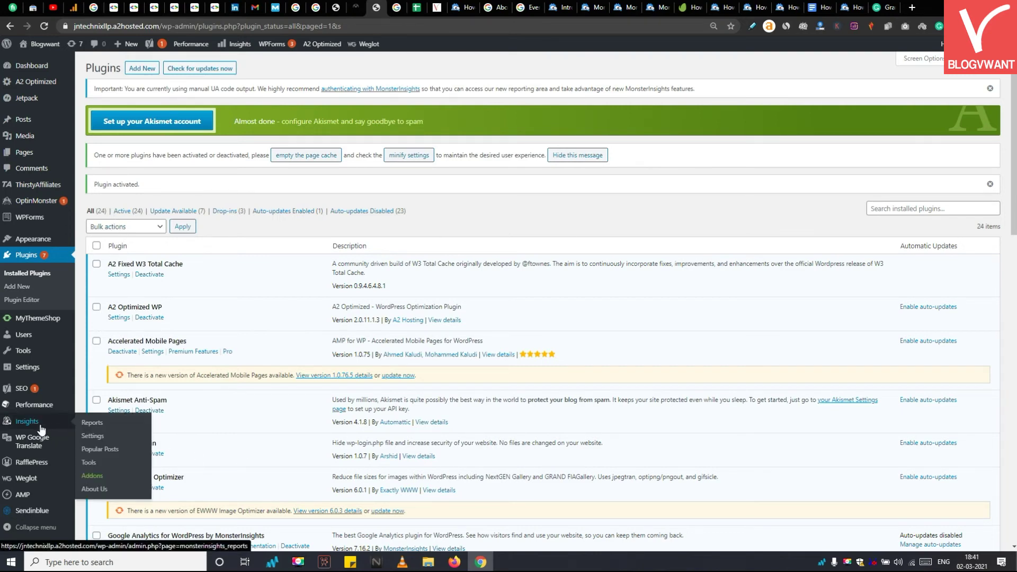
pyautogui.click(94, 437)
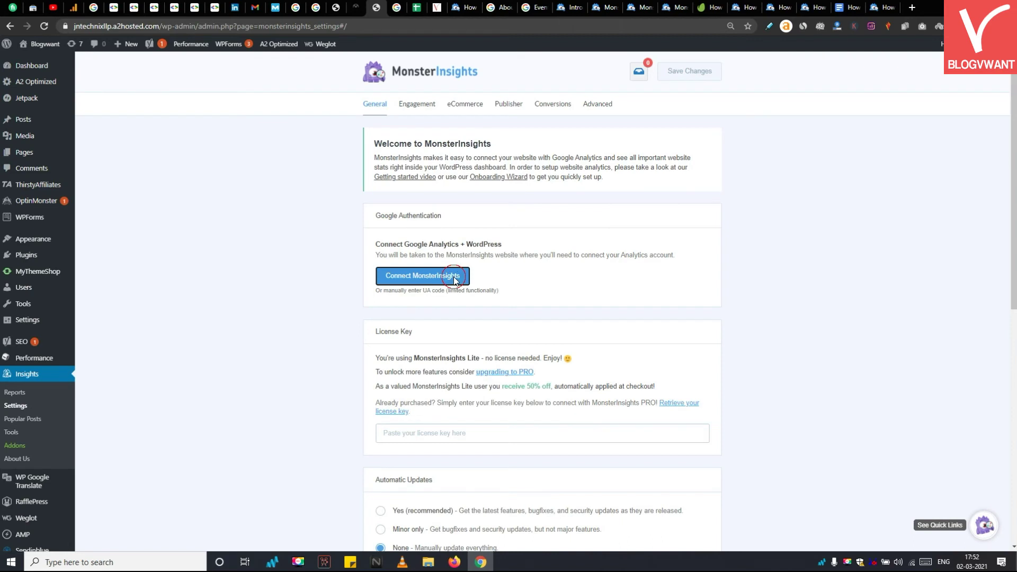
pyautogui.click(454, 277)
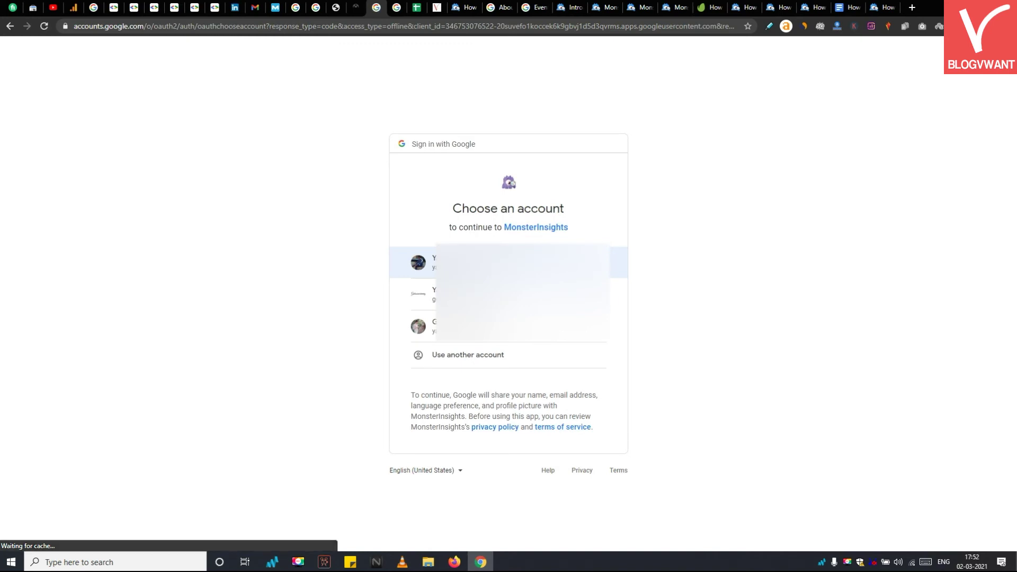
# Choose the first listed Google account and allow MonsterInsights access to it.
pyautogui.click(521, 263)
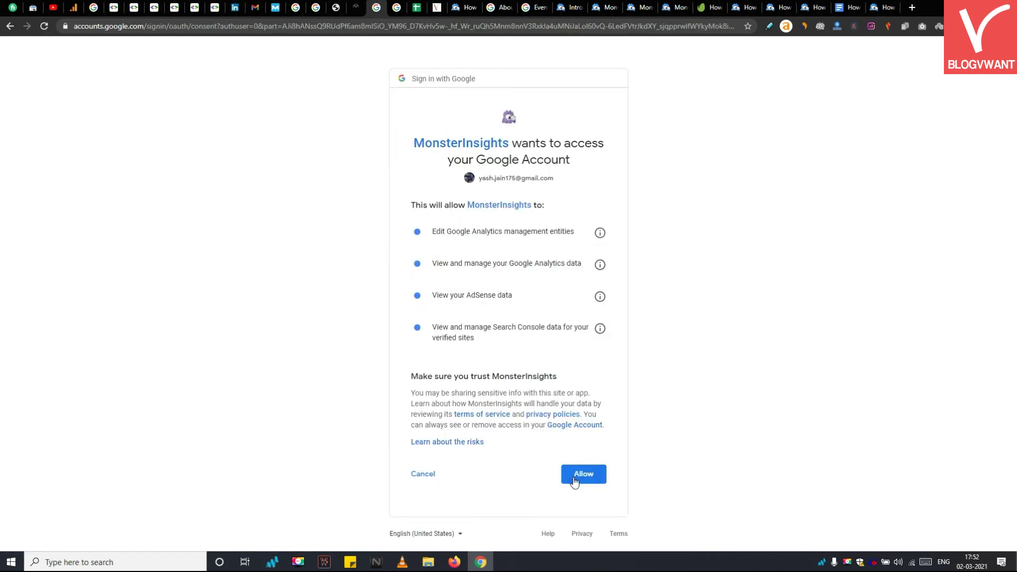
pyautogui.click(583, 474)
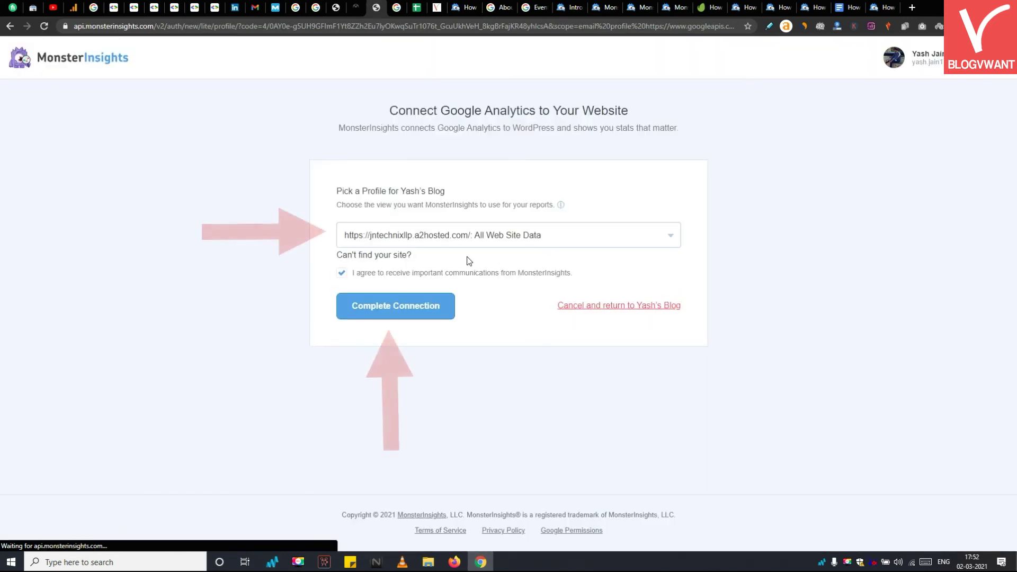
# Complete the connection with the jntechnixllp.a2hosted.com/: All Web Site Data profile.
pyautogui.click(420, 304)
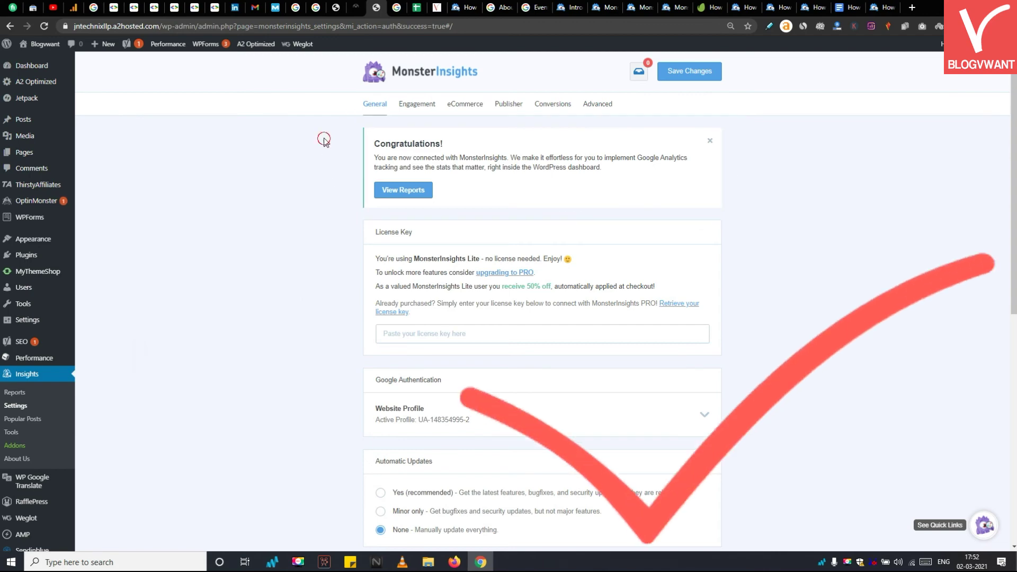
pyautogui.moveTo(371, 142); pyautogui.dragTo(676, 187)
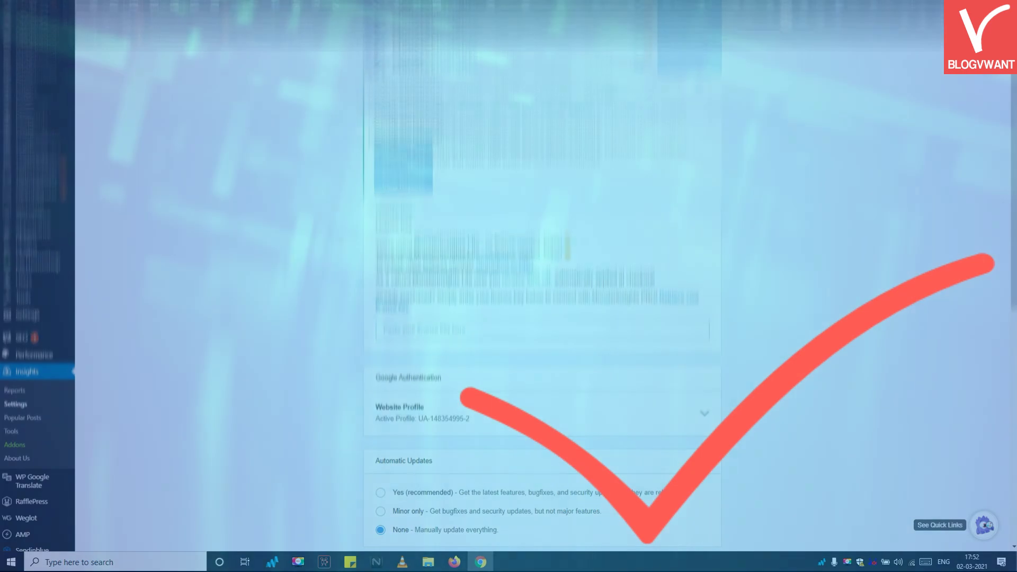